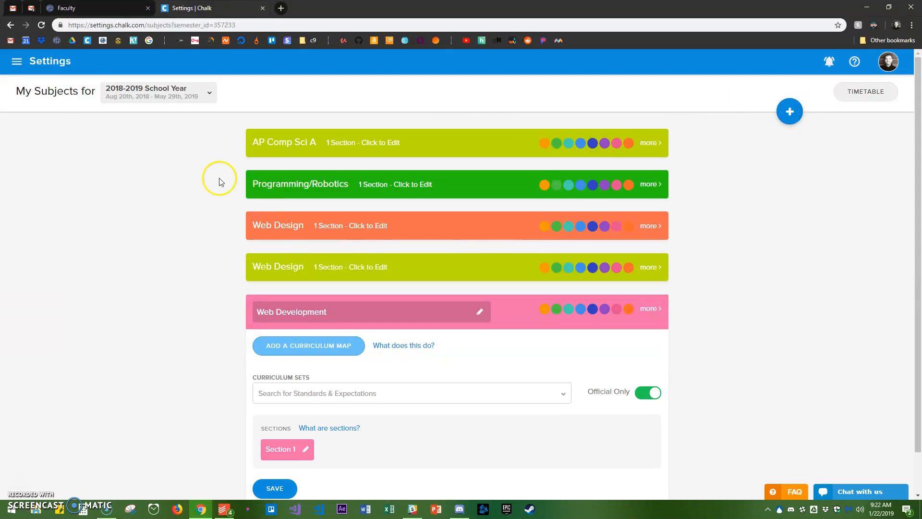
# Look over the subjects in the settings and open the Planboard timetable
pyautogui.scroll(-1, 166, 205)
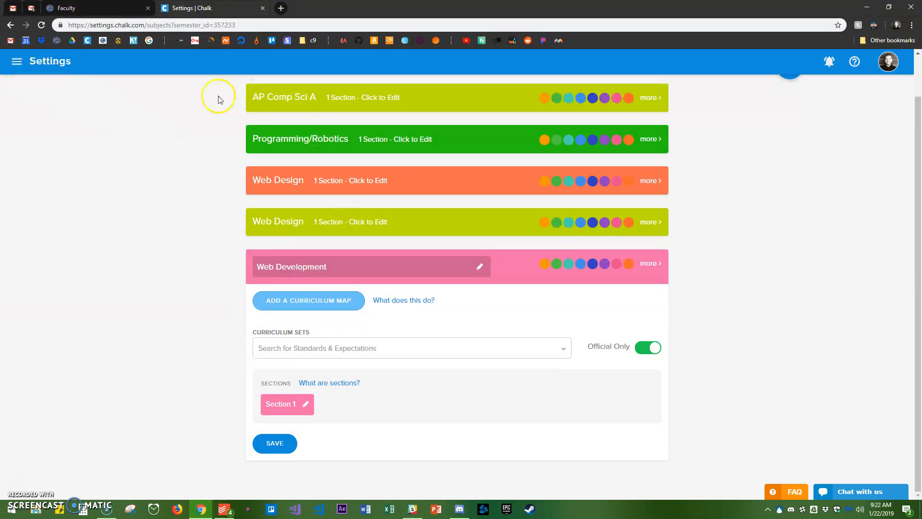
pyautogui.click(16, 63)
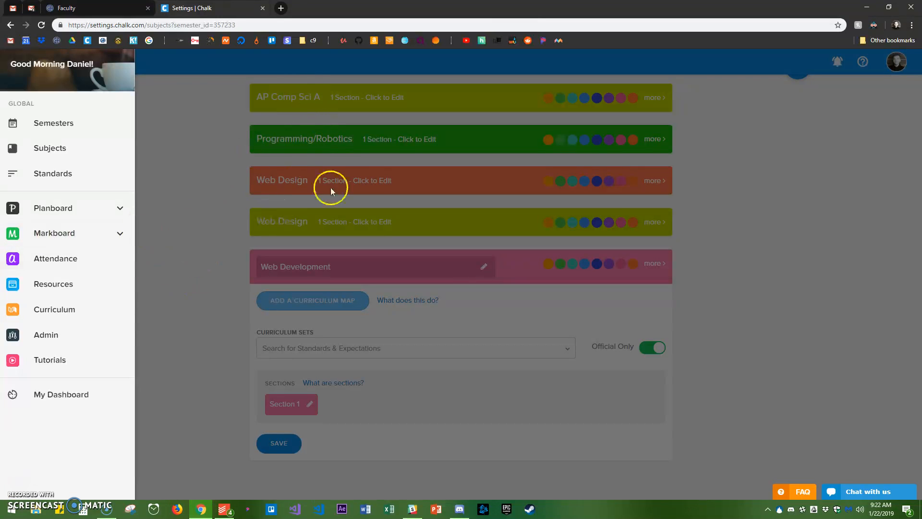
pyautogui.click(121, 210)
pyautogui.click(72, 239)
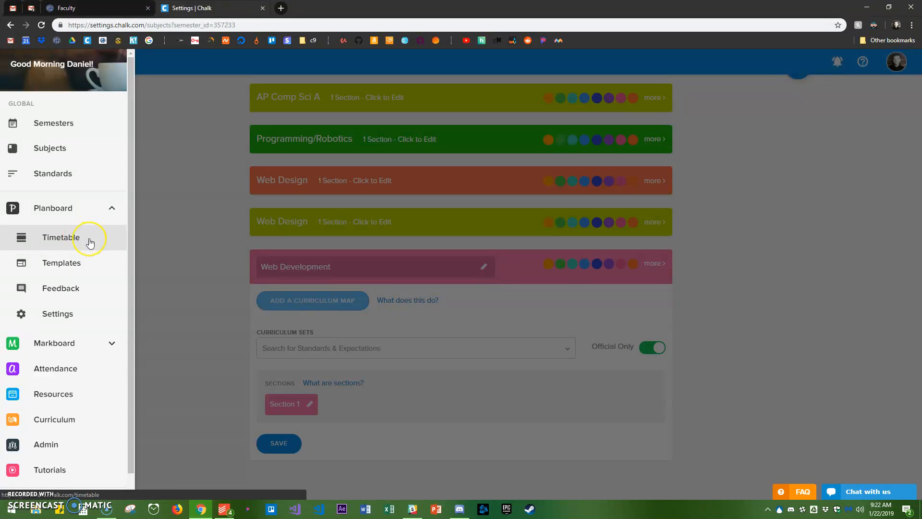
pyautogui.click(90, 240)
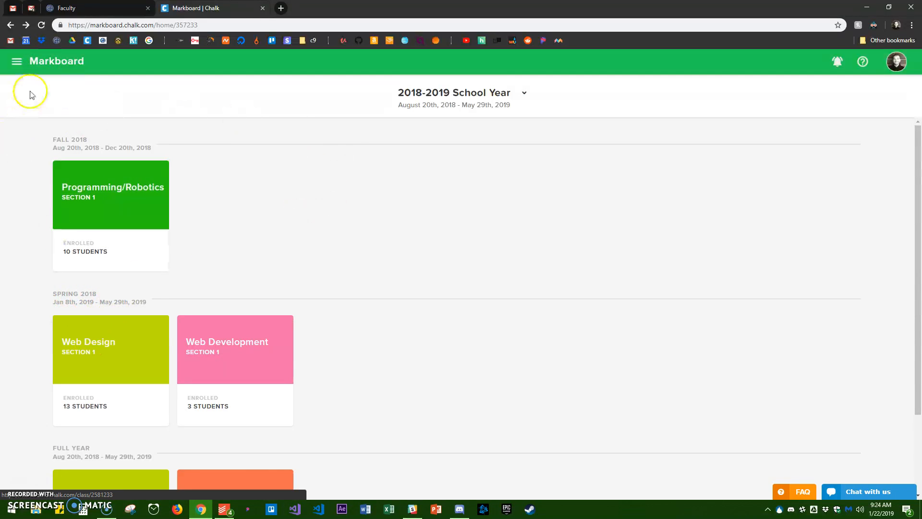
# Revisit the subjects list for the 2018-2019 school year and return to the Planboard timetable
pyautogui.click(19, 63)
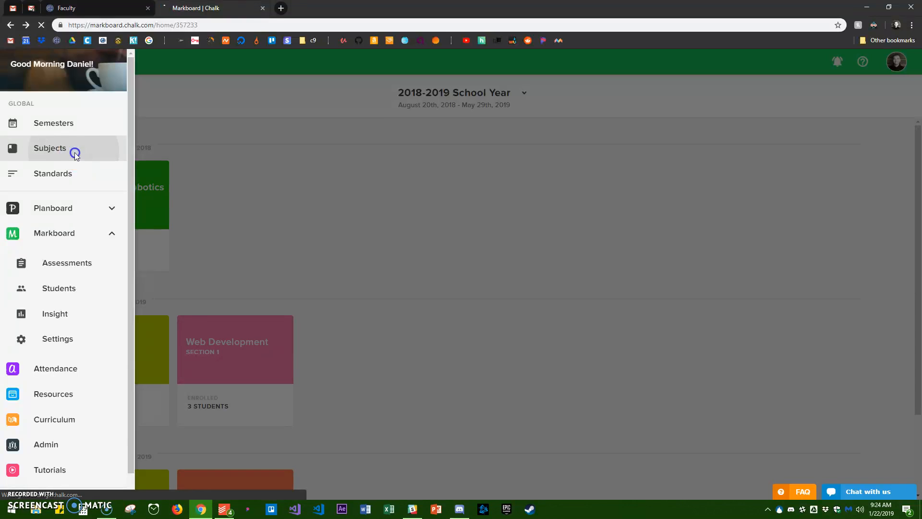
pyautogui.click(74, 151)
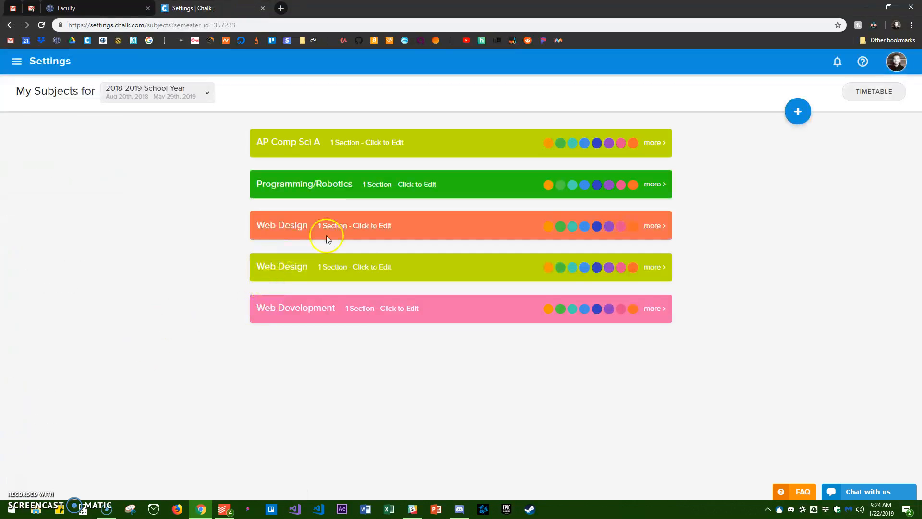
pyautogui.click(17, 61)
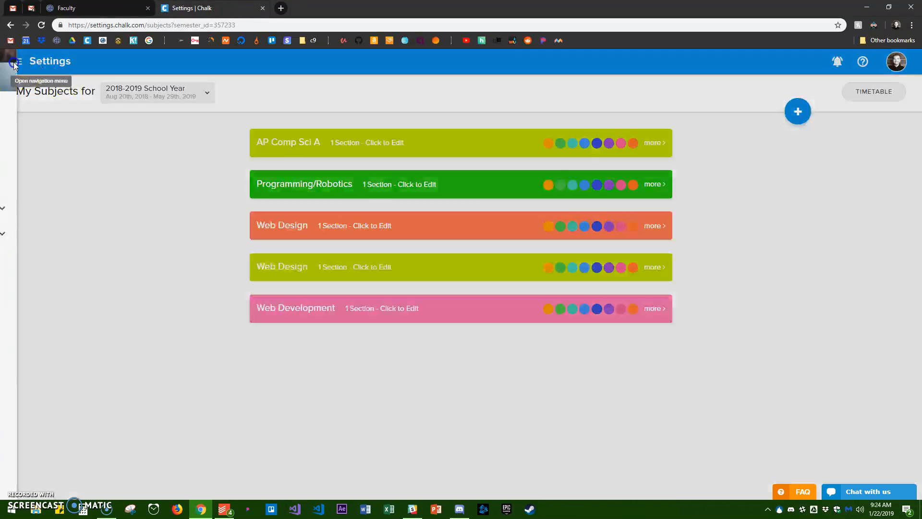
pyautogui.click(112, 208)
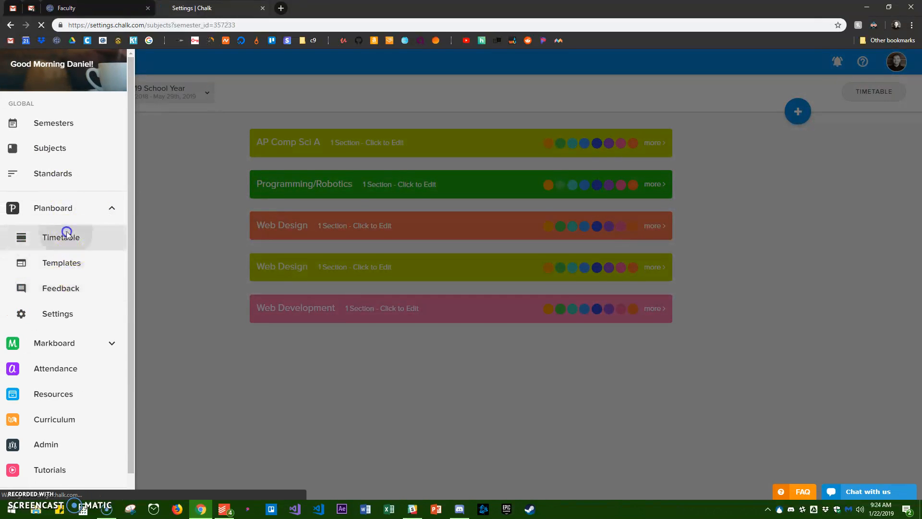
pyautogui.click(68, 236)
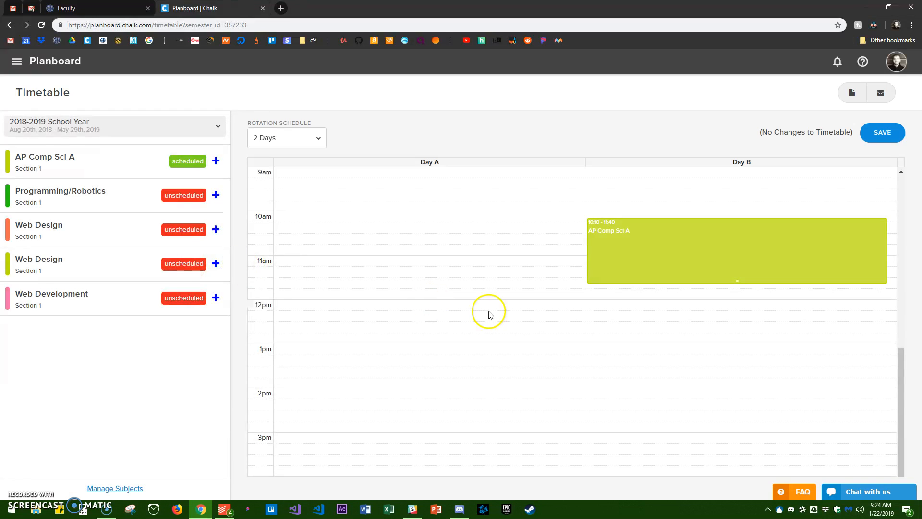
pyautogui.scroll(2, 529, 315)
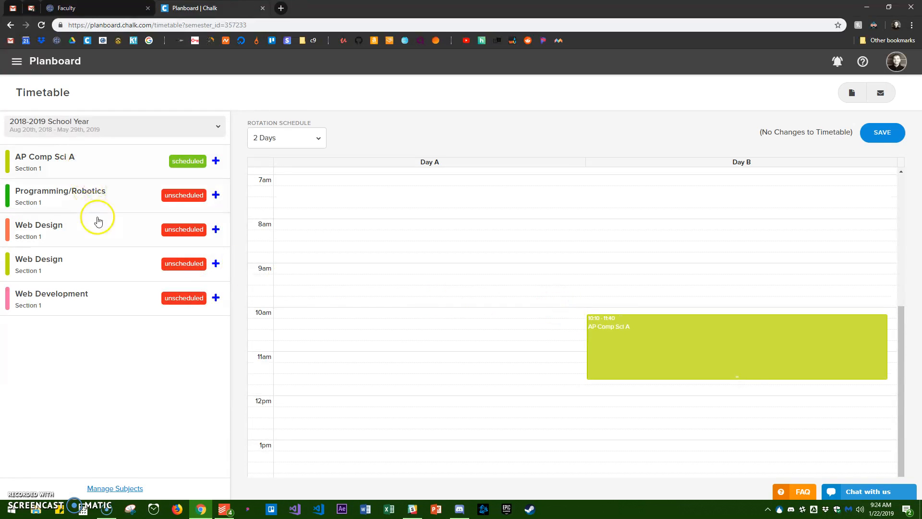
# Schedule the lime-green Web Design class on Day 2 from 8:30 am to 10:05 am
pyautogui.click(176, 264)
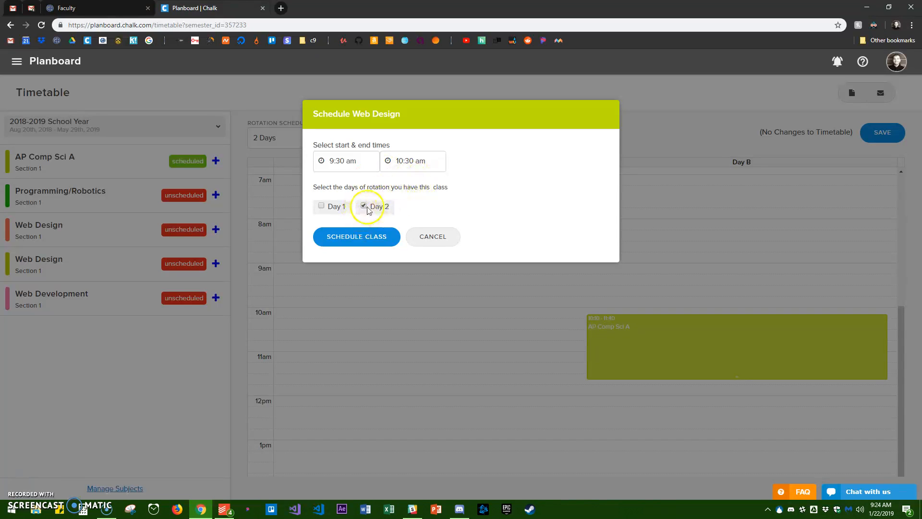
pyautogui.click(356, 160)
pyautogui.scroll(5, 351, 212)
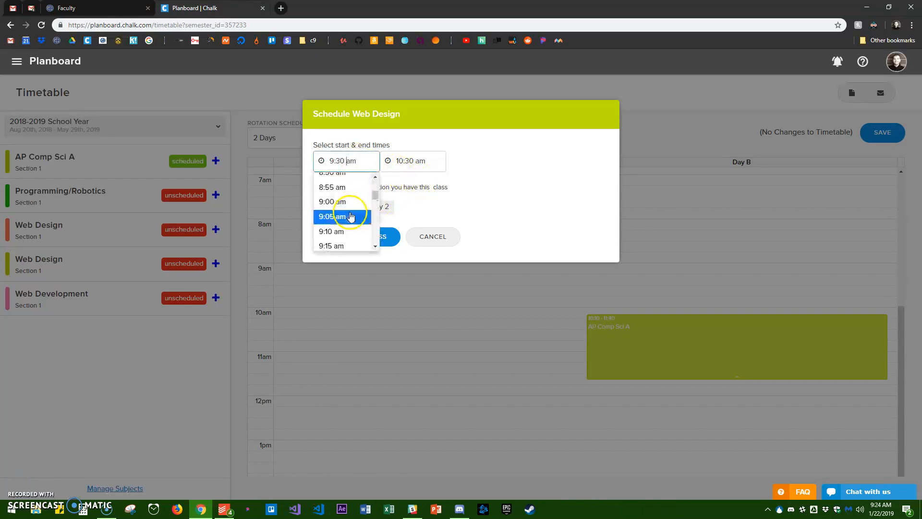
pyautogui.scroll(-3, 351, 214)
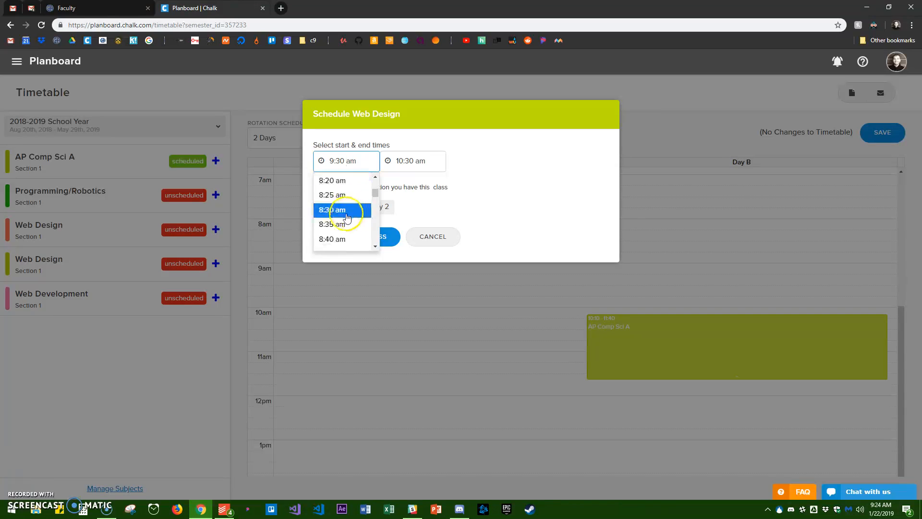
pyautogui.click(342, 209)
pyautogui.click(396, 161)
pyautogui.scroll(5, 415, 216)
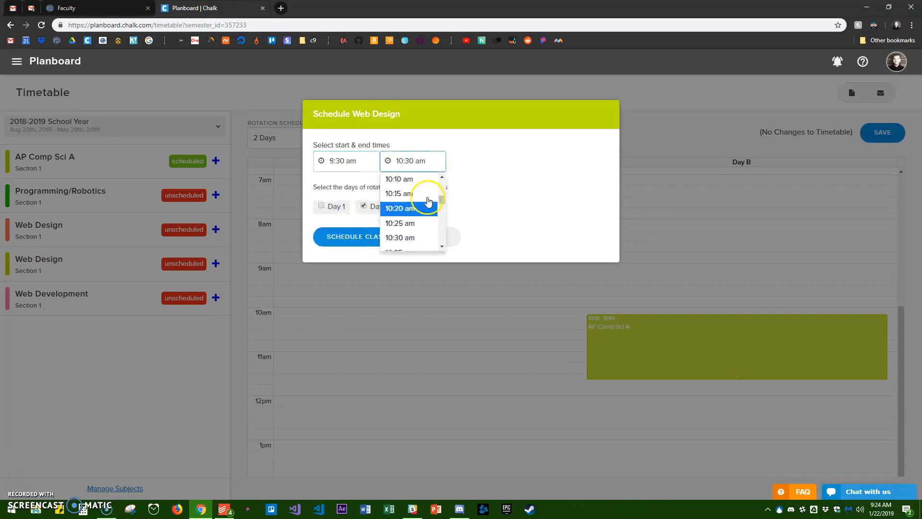
pyautogui.click(415, 217)
pyautogui.click(344, 240)
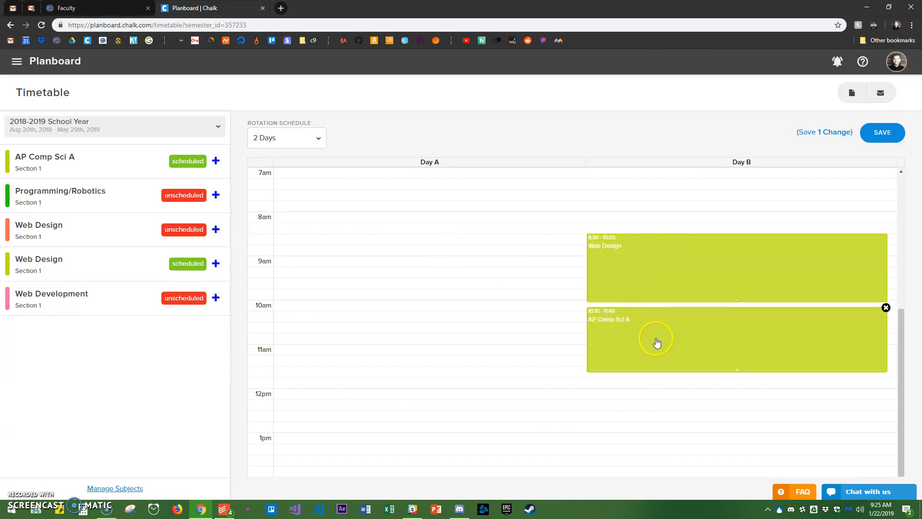
# Schedule the Web Development class on Day 2 from 1:50 pm to 3:20 pm and save the timetable
pyautogui.click(215, 297)
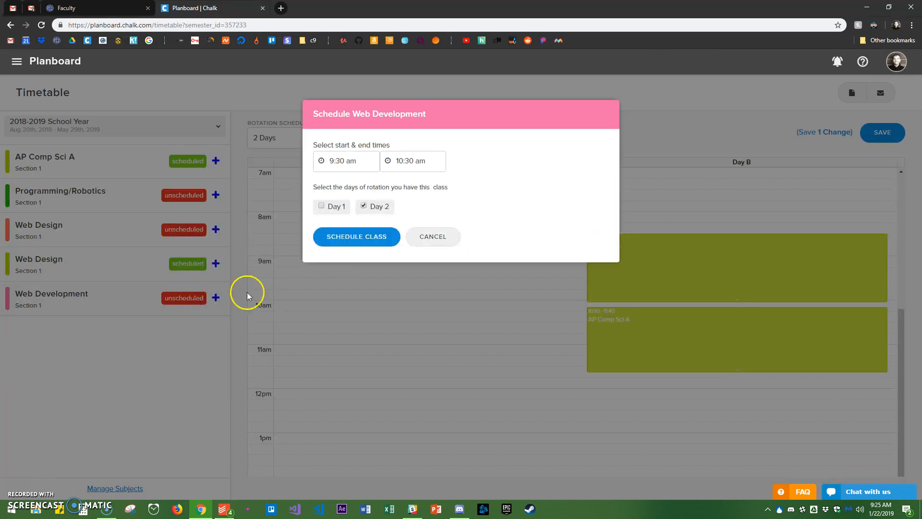
pyautogui.click(344, 161)
pyautogui.scroll(-6, 358, 206)
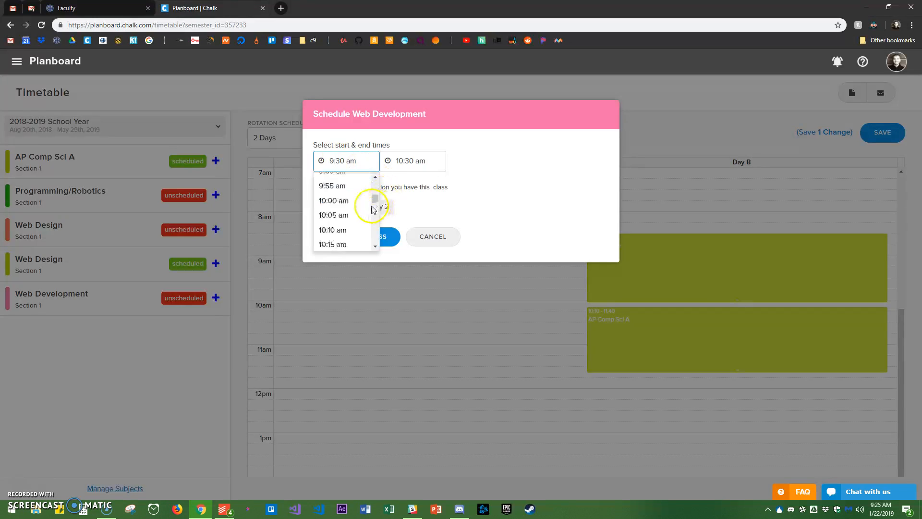
pyautogui.scroll(-8, 355, 210)
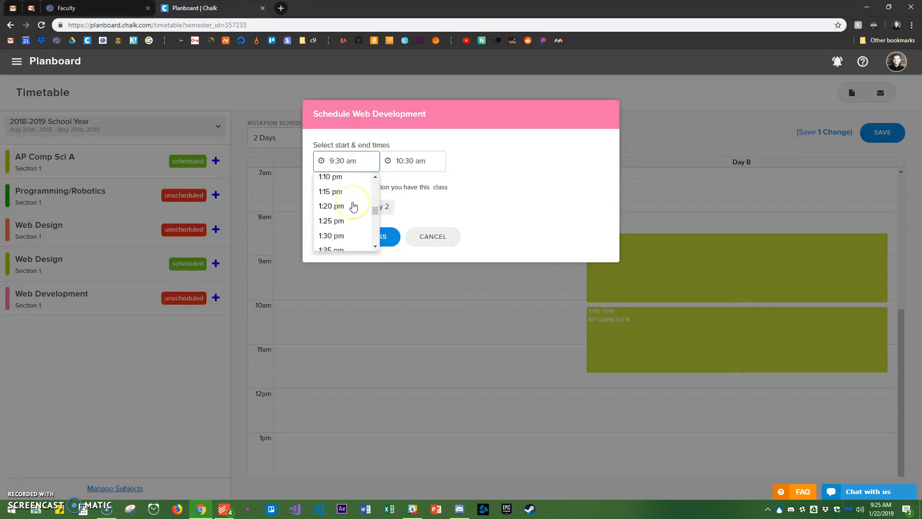
pyautogui.click(333, 189)
pyautogui.click(401, 161)
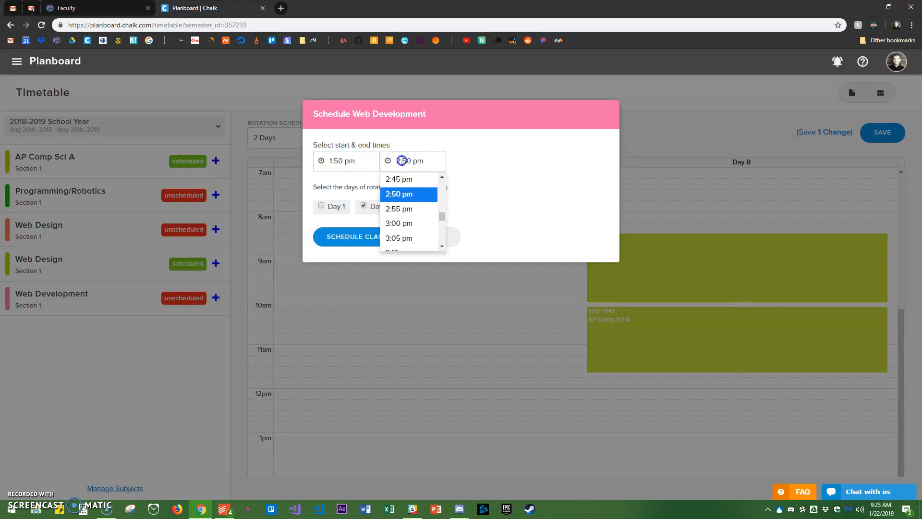
pyautogui.scroll(-1, 419, 198)
pyautogui.click(406, 236)
pyautogui.click(355, 238)
pyautogui.scroll(5, 658, 325)
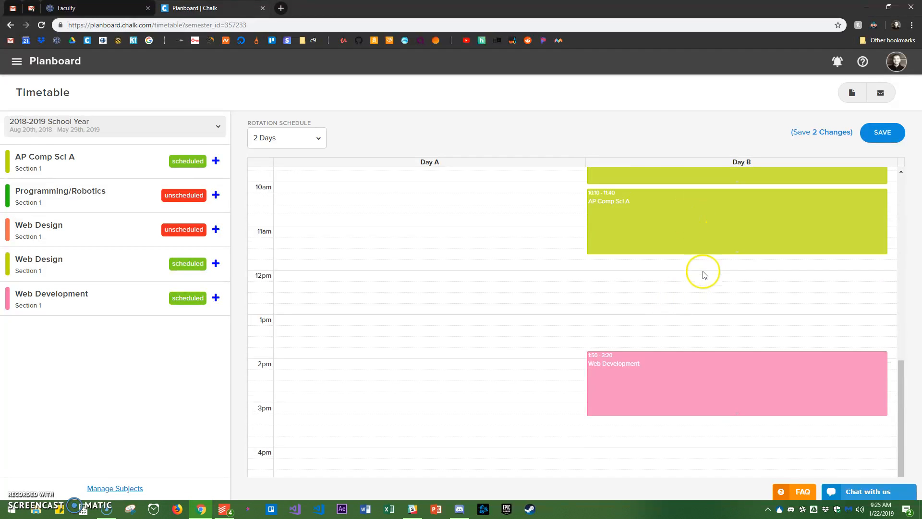
pyautogui.click(881, 132)
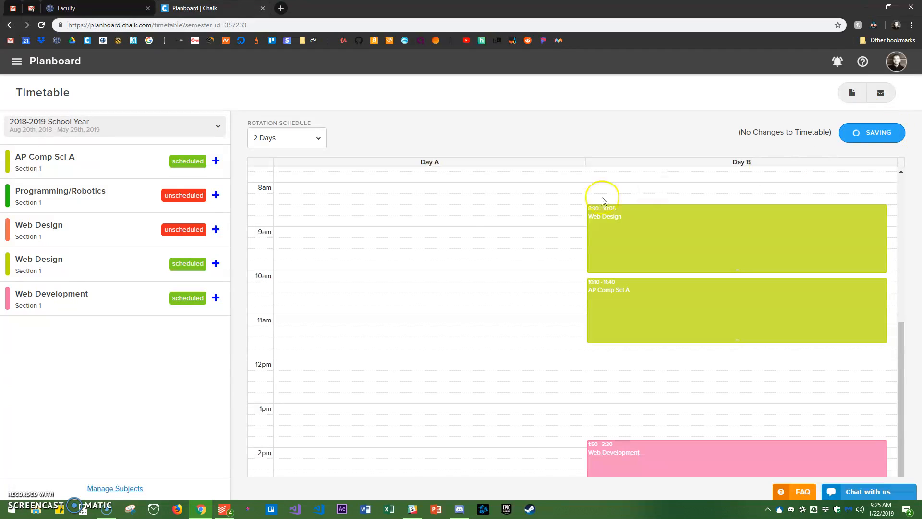
# Review the classes scheduled for January 23, 2019 in the Planboard day view and compare them with January 16
pyautogui.click(17, 61)
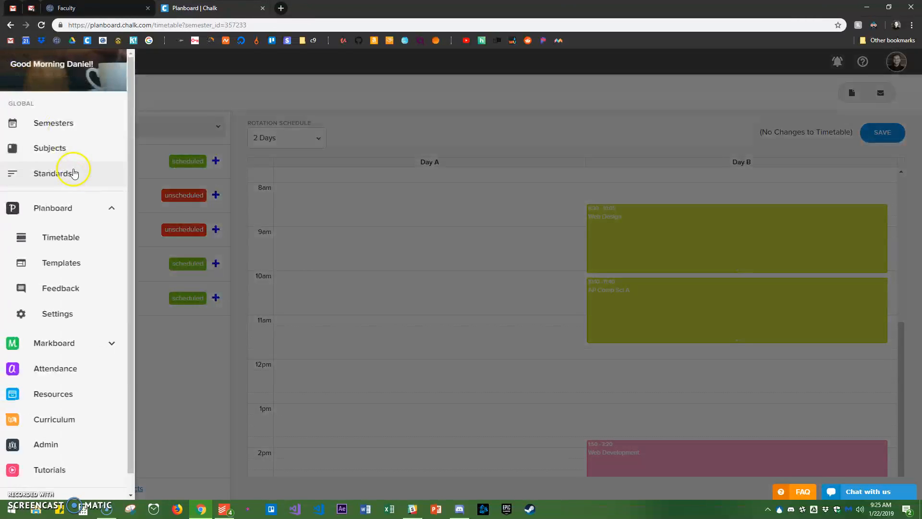
pyautogui.click(68, 219)
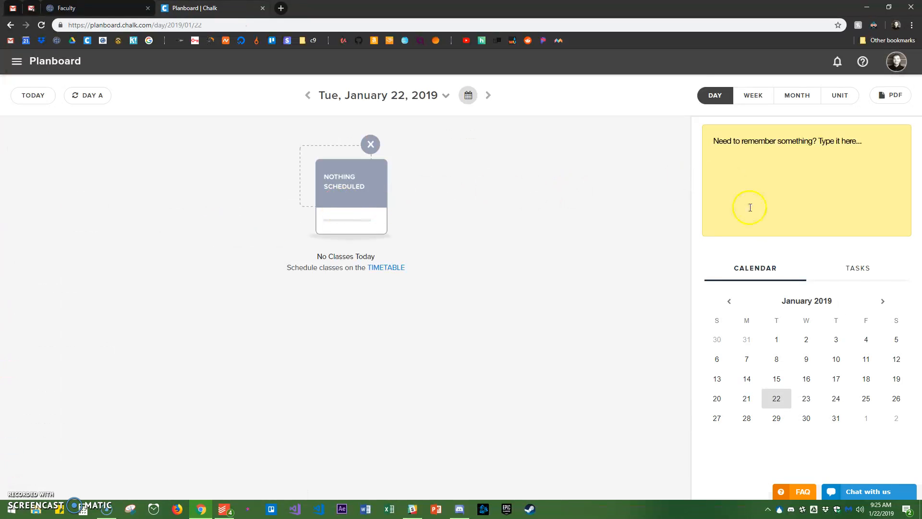
pyautogui.click(803, 401)
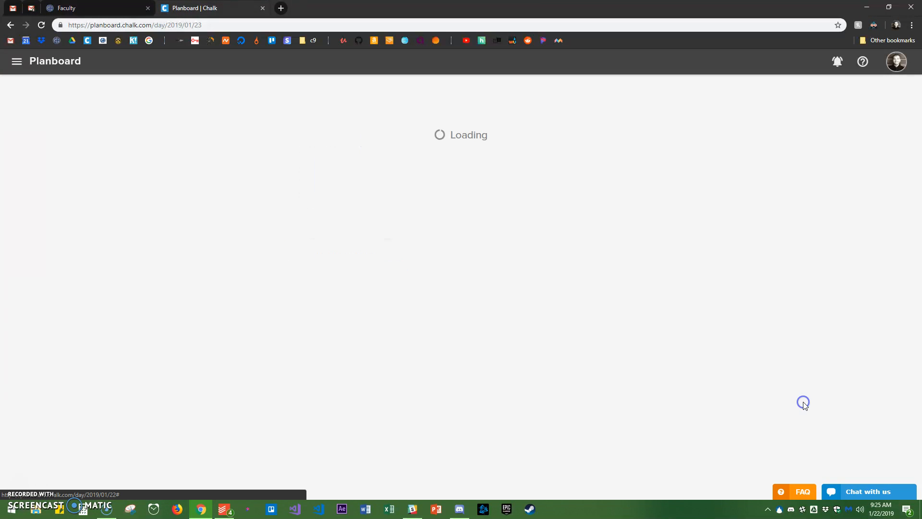
pyautogui.scroll(-6, 284, 222)
pyautogui.scroll(2, 303, 333)
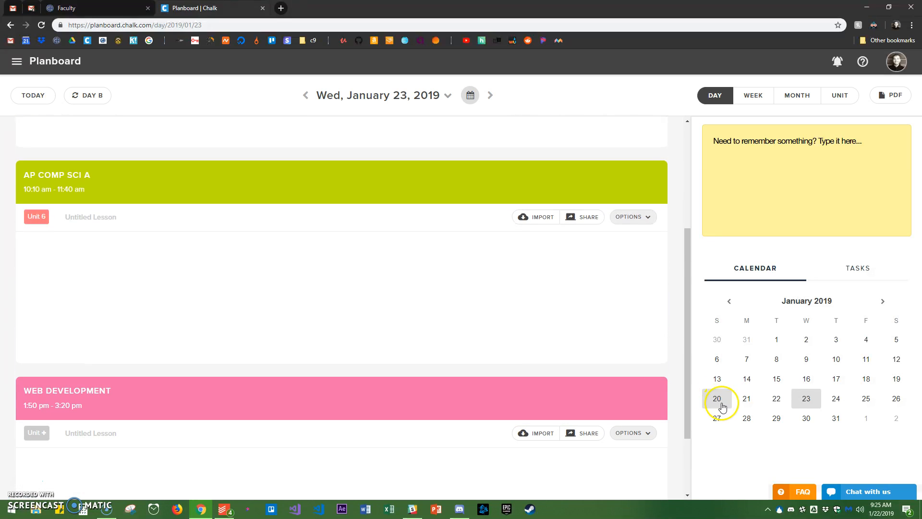
pyautogui.scroll(3, 562, 321)
pyautogui.scroll(1, 560, 354)
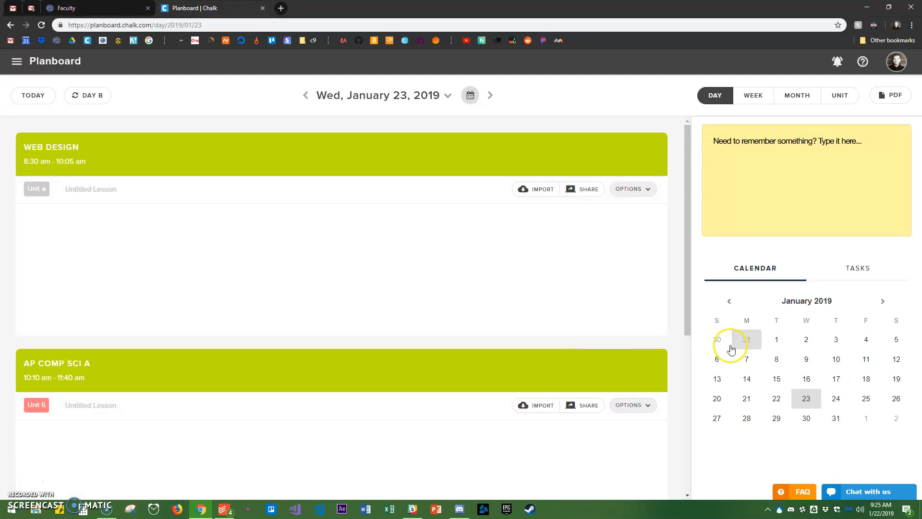
pyautogui.scroll(-4, 432, 301)
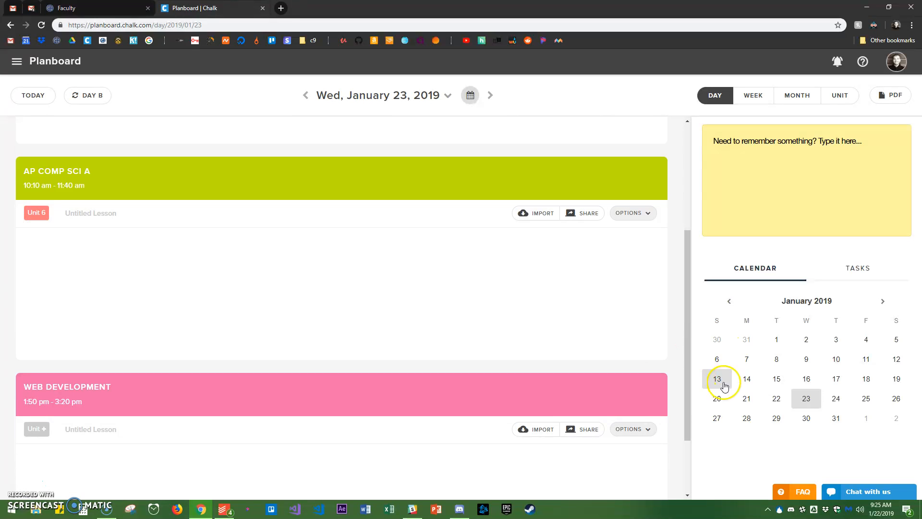
pyautogui.click(810, 381)
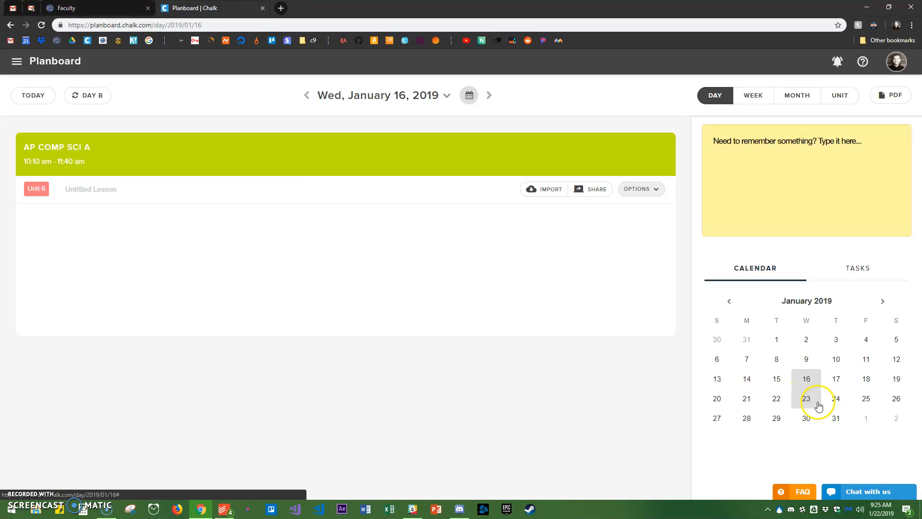
pyautogui.click(814, 403)
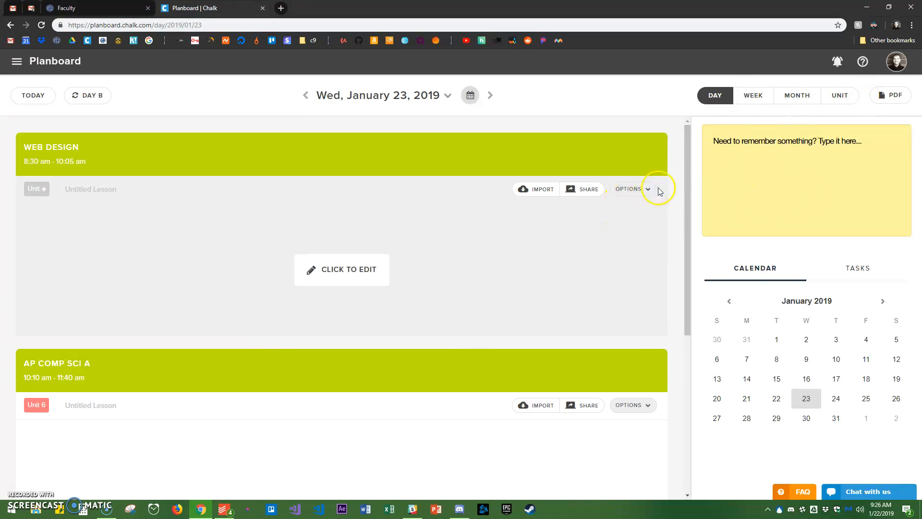
# In the week view, open the Wednesday, January 23 Web Design lesson and start importing a lesson into it
pyautogui.click(743, 97)
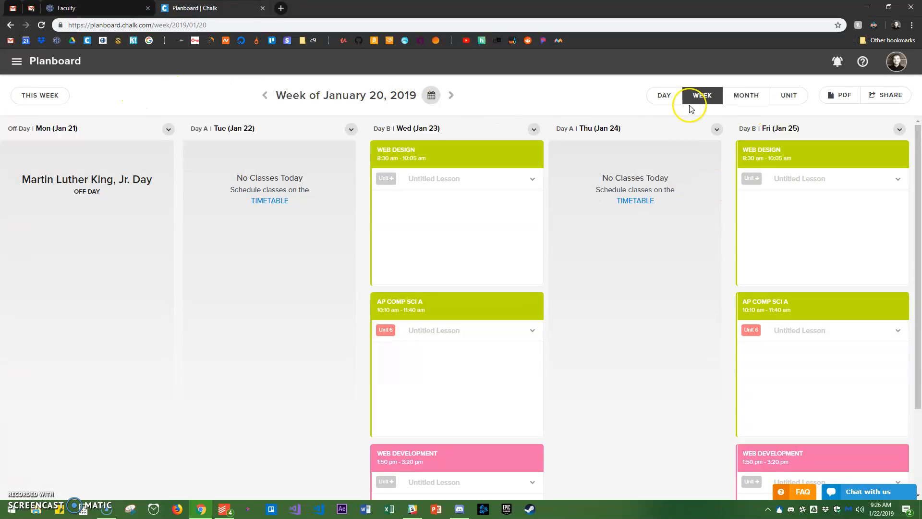
pyautogui.click(505, 202)
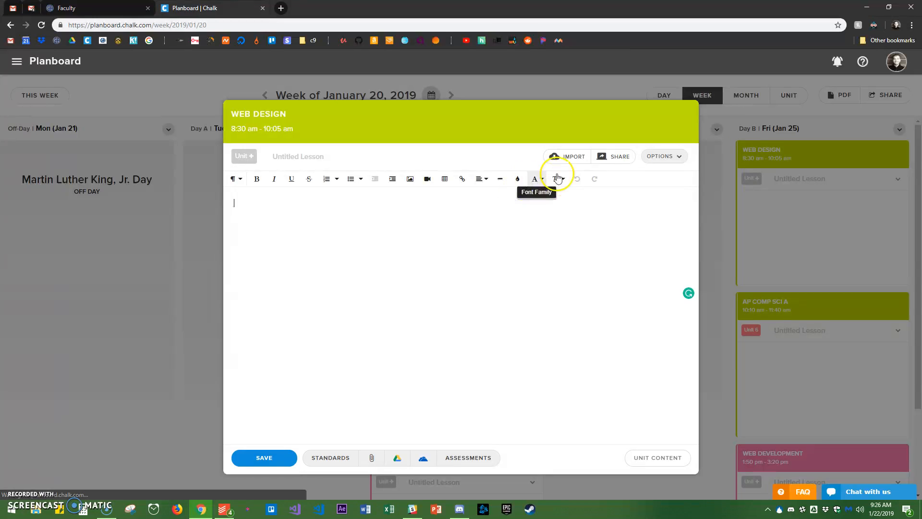
pyautogui.click(663, 156)
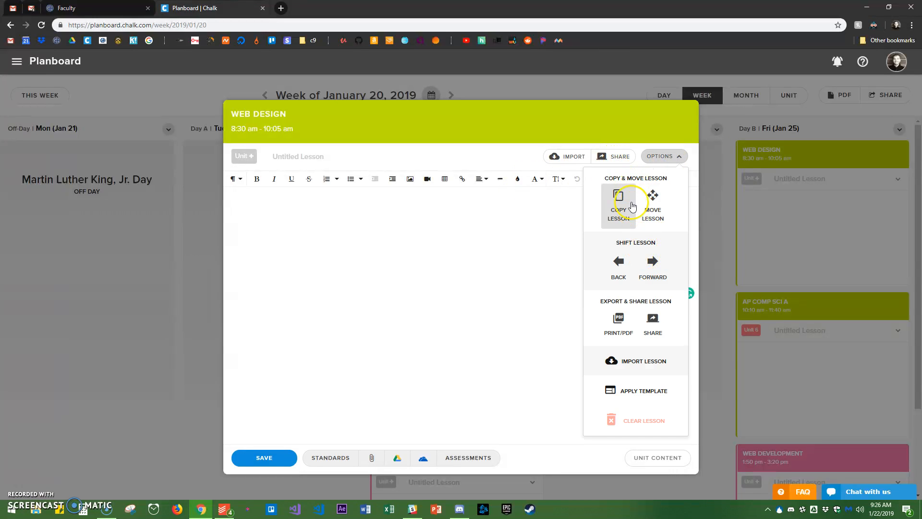
pyautogui.click(642, 363)
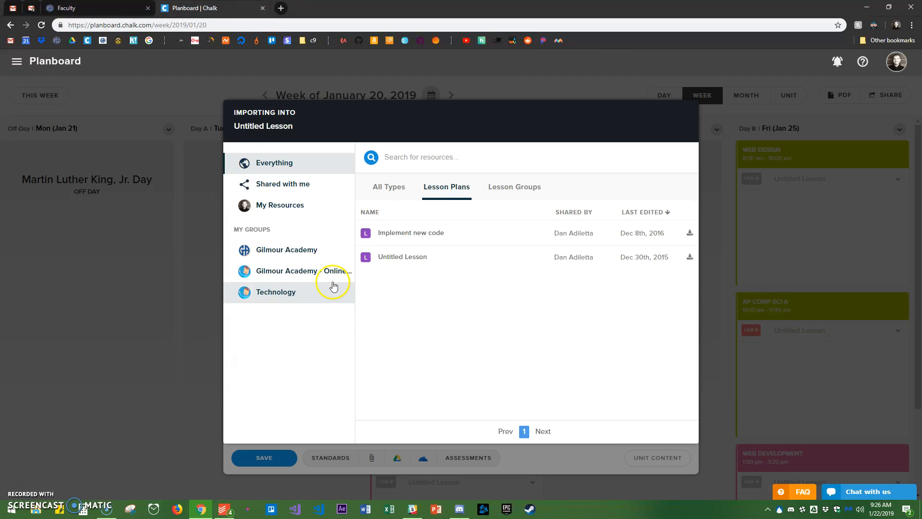
# Examine the lesson groups in My Resources that are available for import, and close the Web Design lesson without importing any
pyautogui.click(293, 185)
pyautogui.click(503, 189)
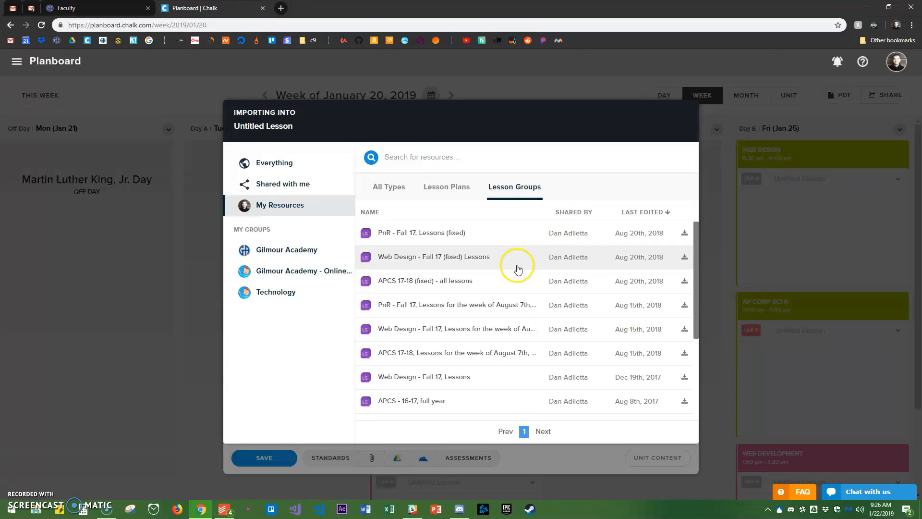
pyautogui.scroll(-3, 514, 268)
pyautogui.scroll(3, 478, 284)
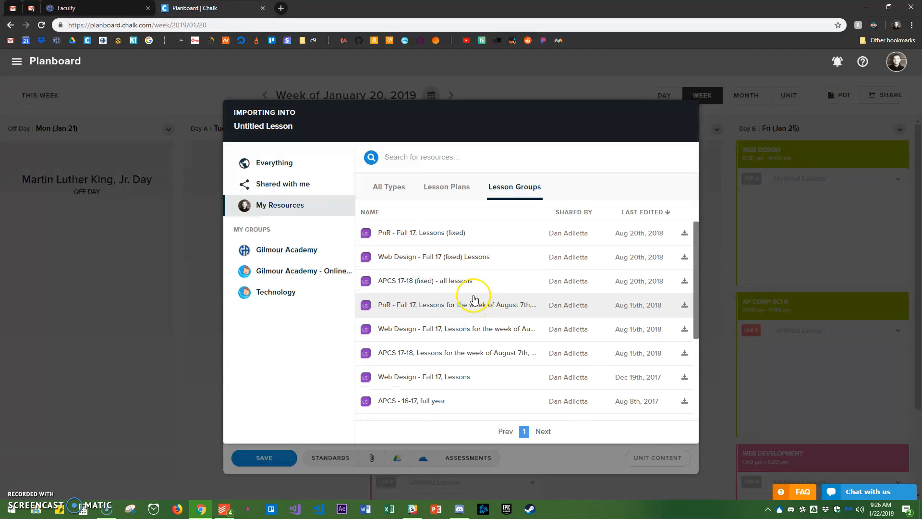
pyautogui.scroll(-3, 475, 298)
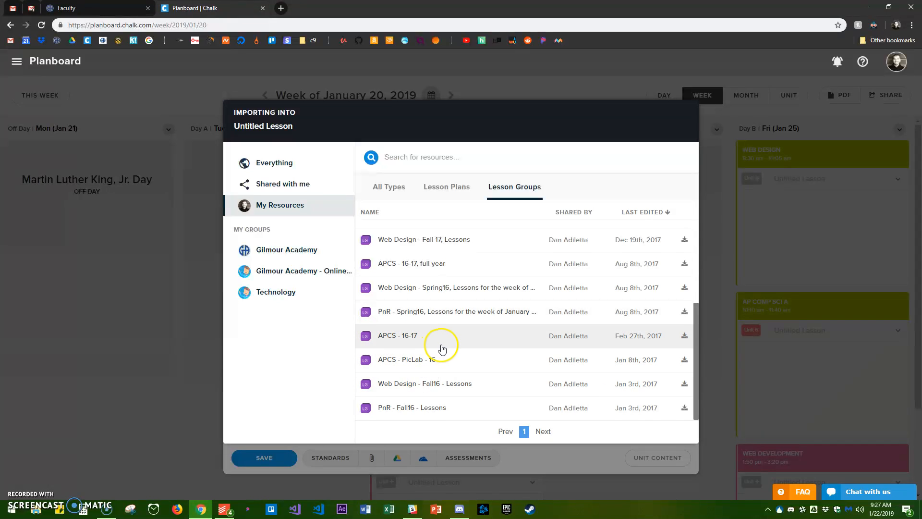
pyautogui.scroll(3, 442, 349)
pyautogui.scroll(-2, 437, 300)
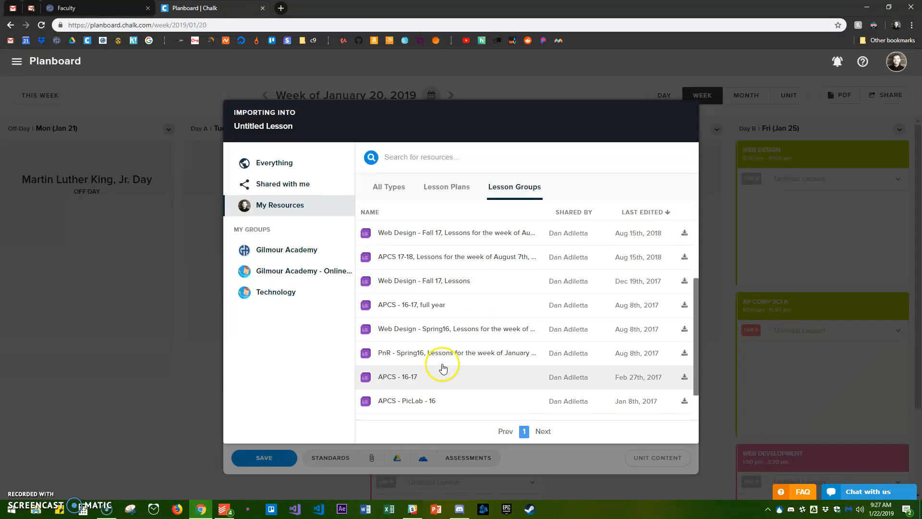
pyautogui.scroll(-1, 423, 385)
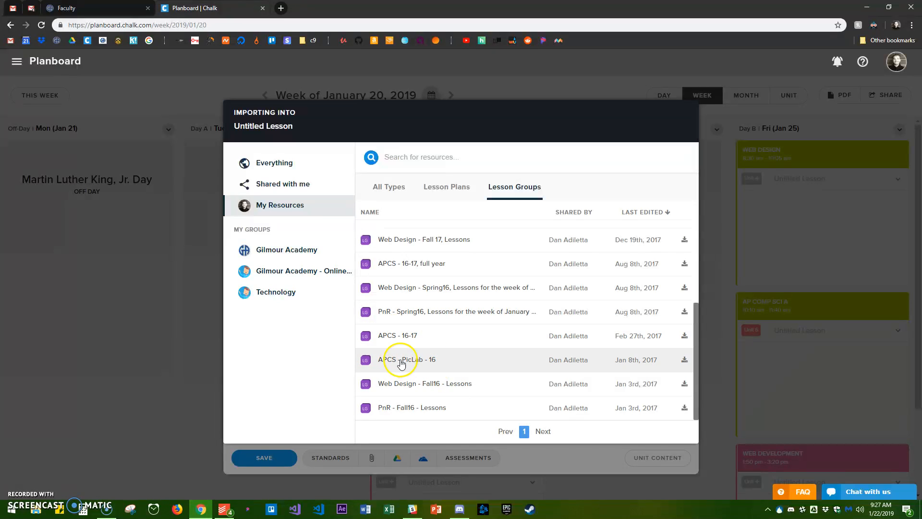
pyautogui.scroll(1, 439, 360)
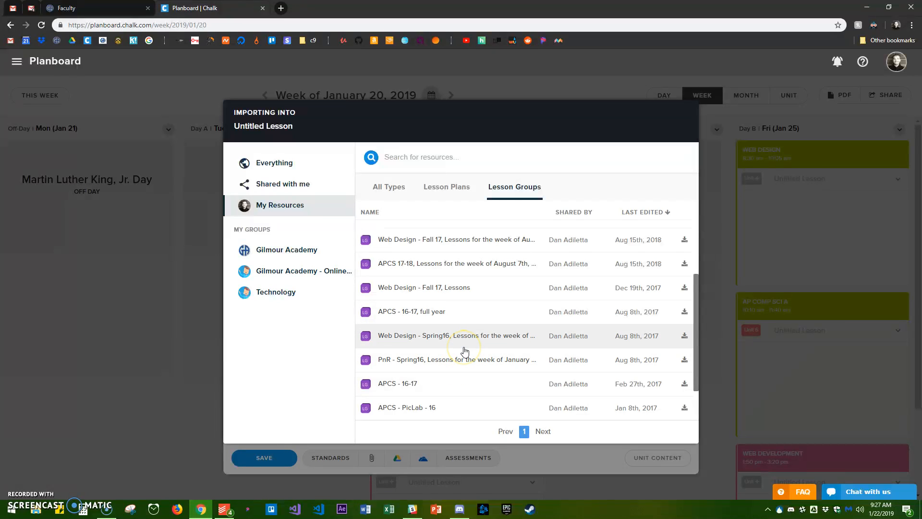
pyautogui.scroll(2, 432, 271)
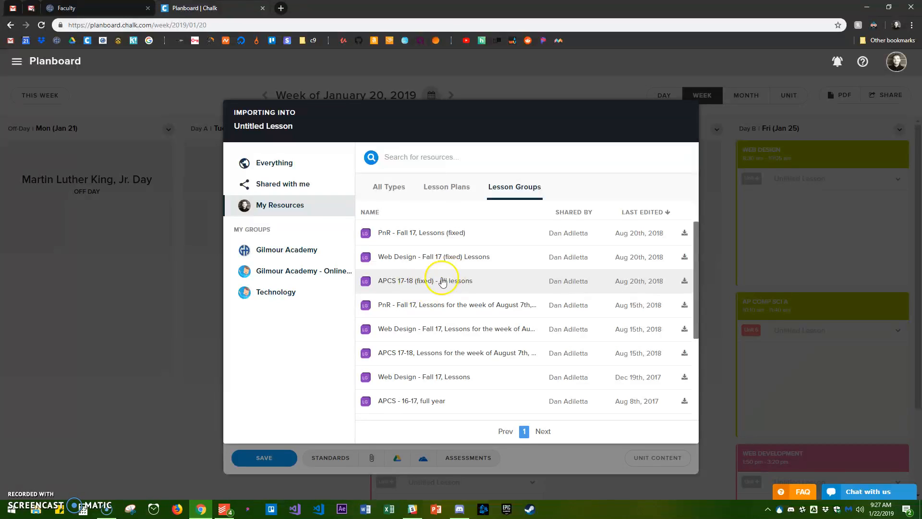
pyautogui.scroll(-3, 443, 279)
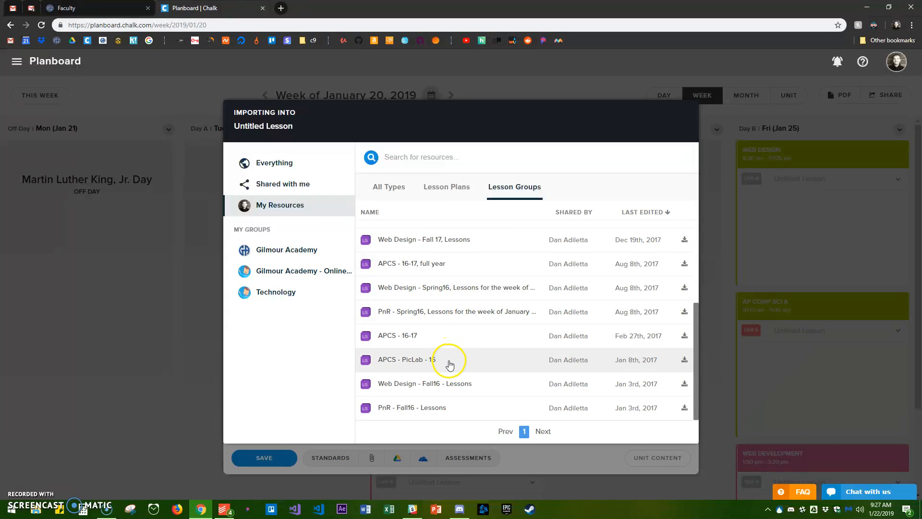
pyautogui.scroll(3, 449, 355)
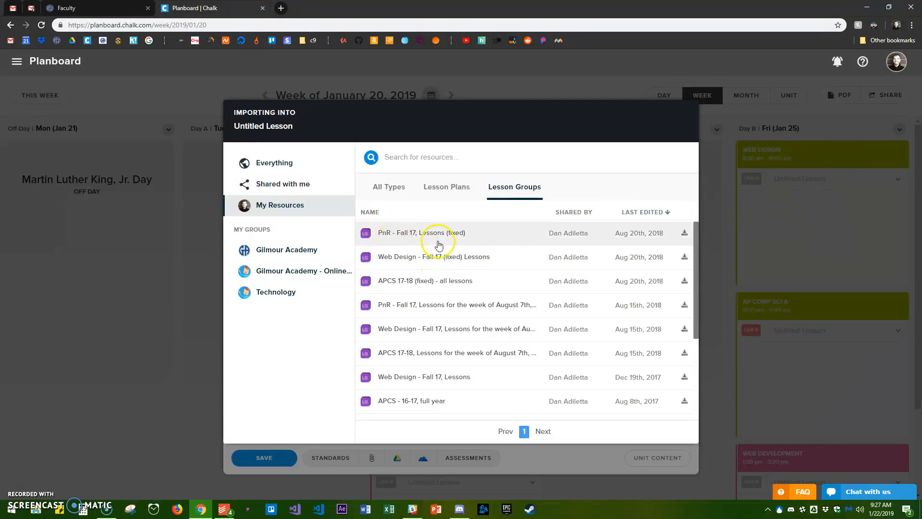
pyautogui.click(558, 88)
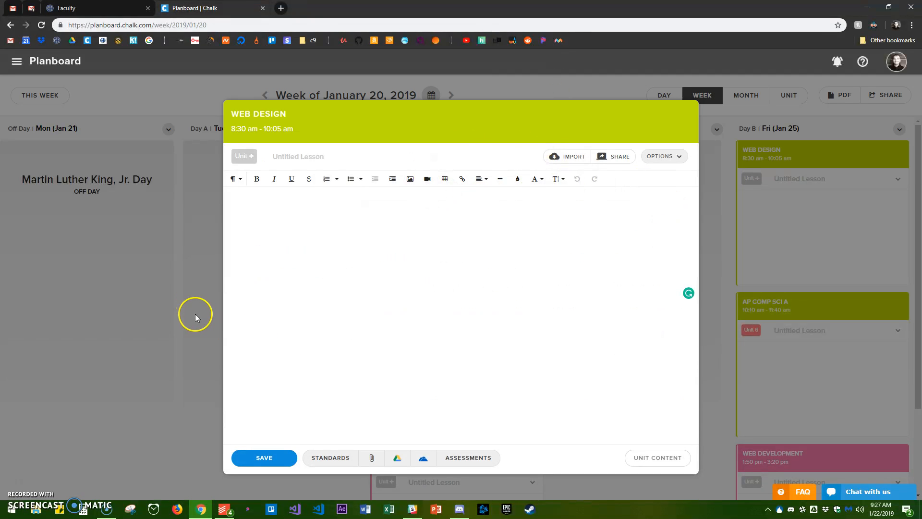
pyautogui.click(218, 256)
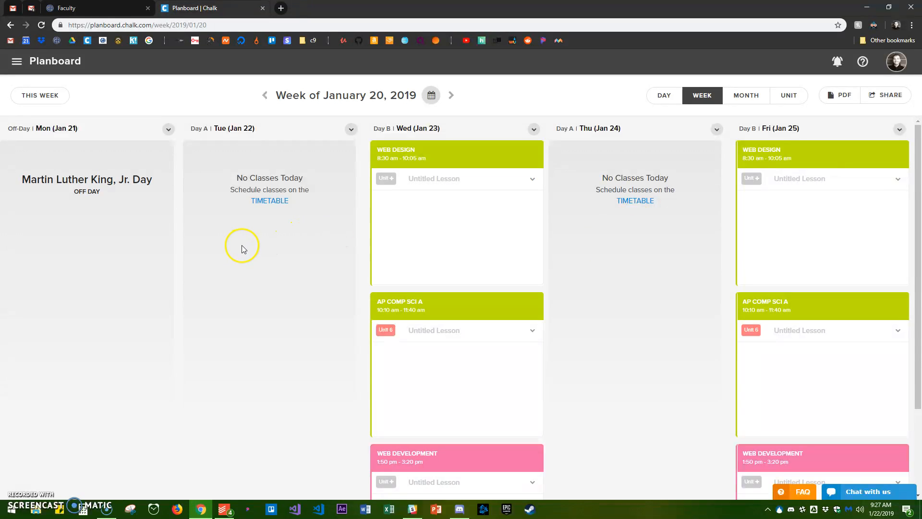
# In the week of January 27, 2019, open Monday, January 28 and check its rotation day options, keeping Day A
pyautogui.click(451, 94)
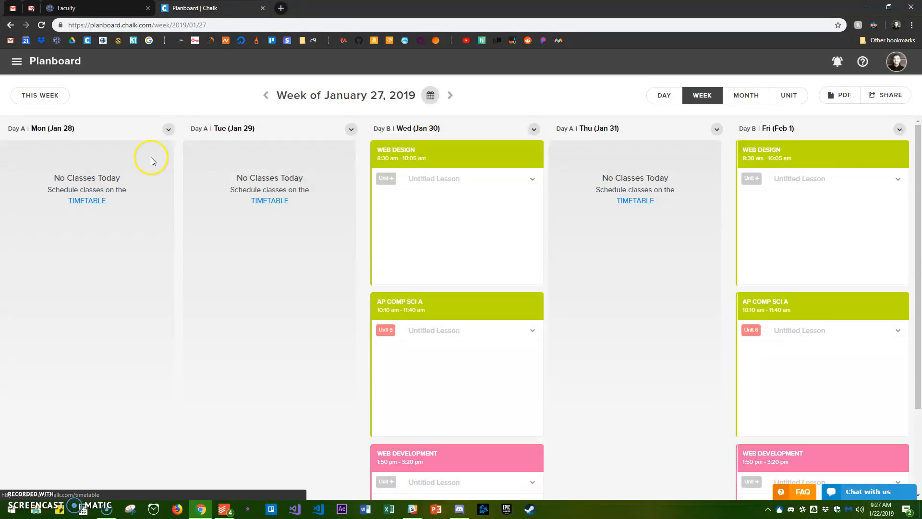
pyautogui.click(168, 129)
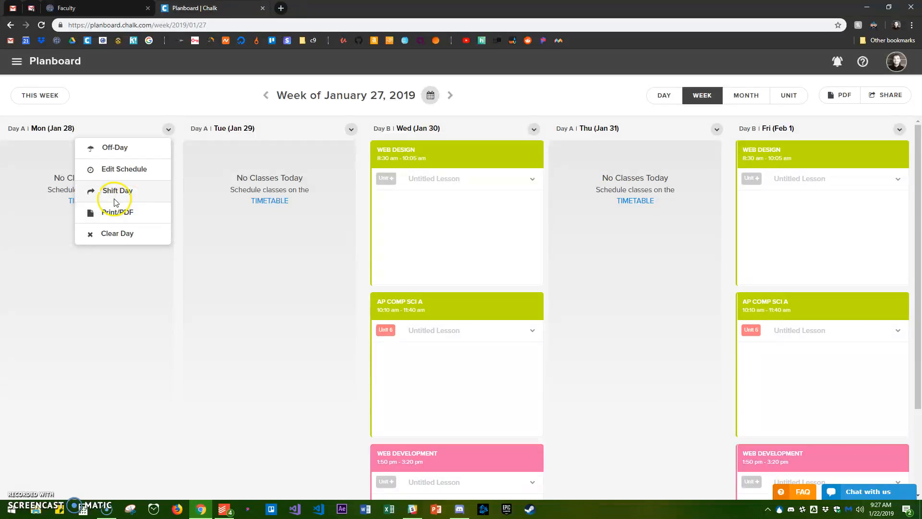
pyautogui.click(51, 129)
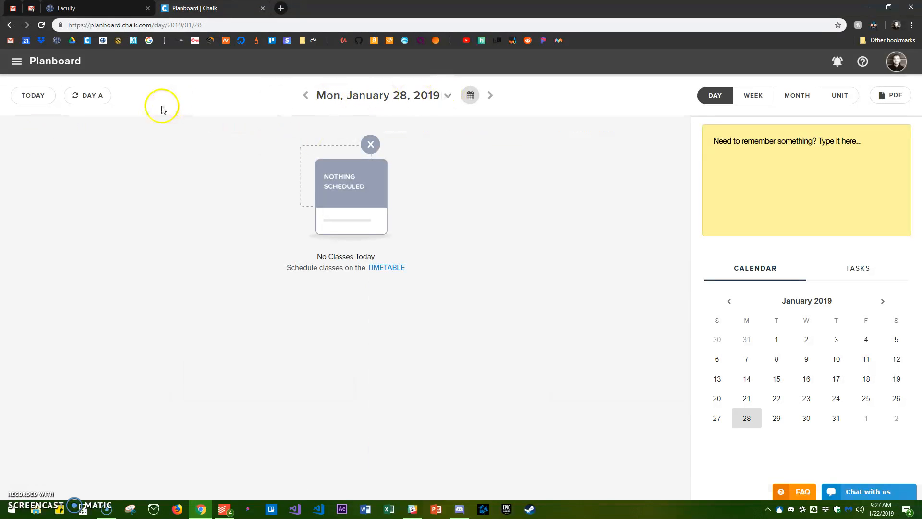
pyautogui.click(86, 99)
pyautogui.click(323, 181)
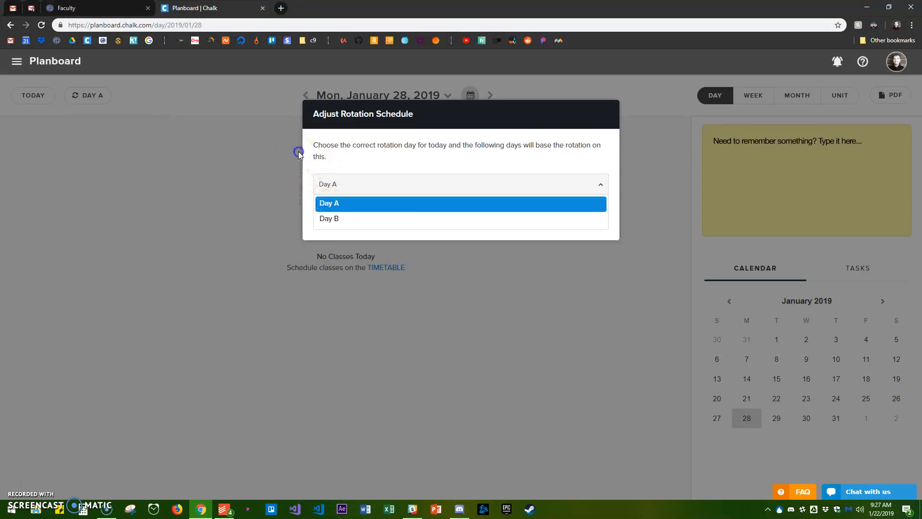
pyautogui.click(336, 203)
pyautogui.click(404, 213)
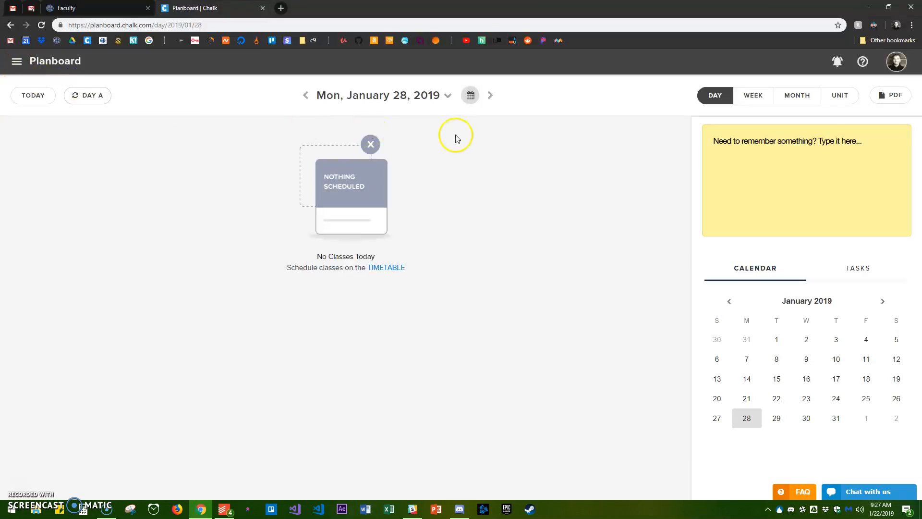
# Check January 29's rotation day in the day view and review the classes in the weeks of January 27 and February 3, 2019
pyautogui.click(490, 95)
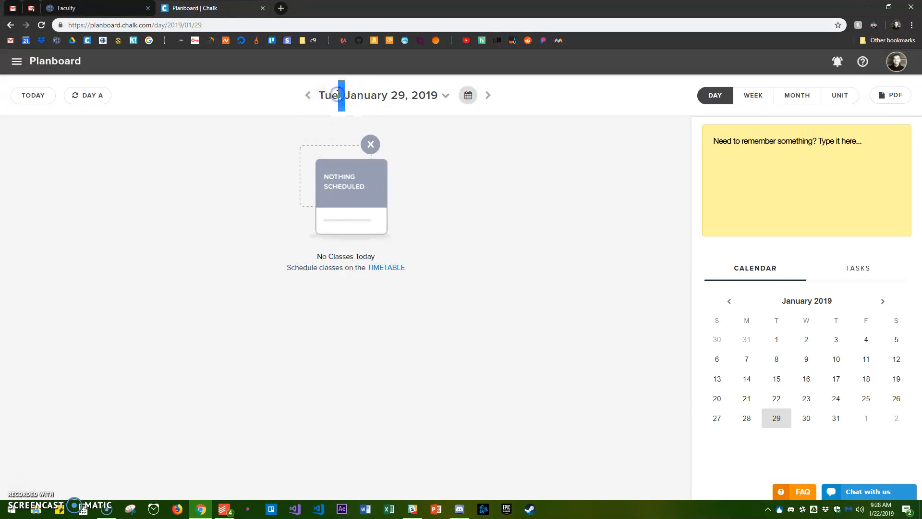
pyautogui.tripleClick(338, 92)
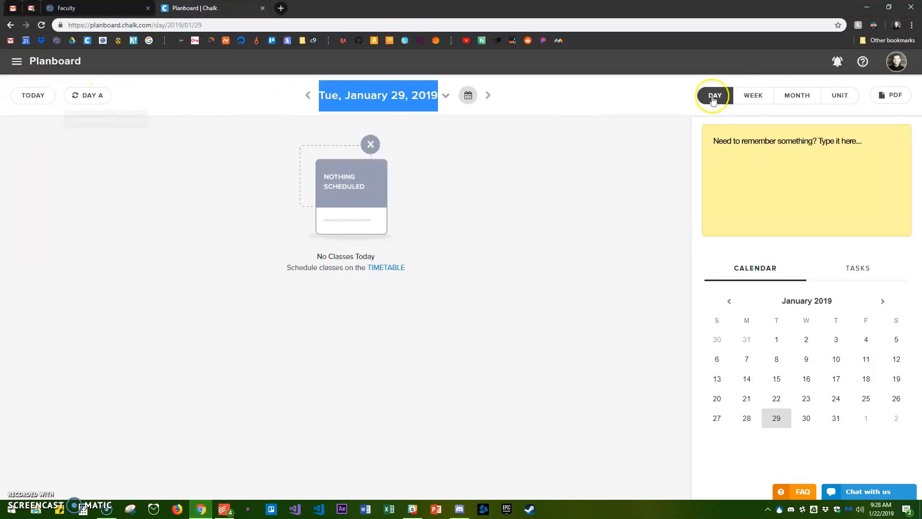
pyautogui.click(753, 95)
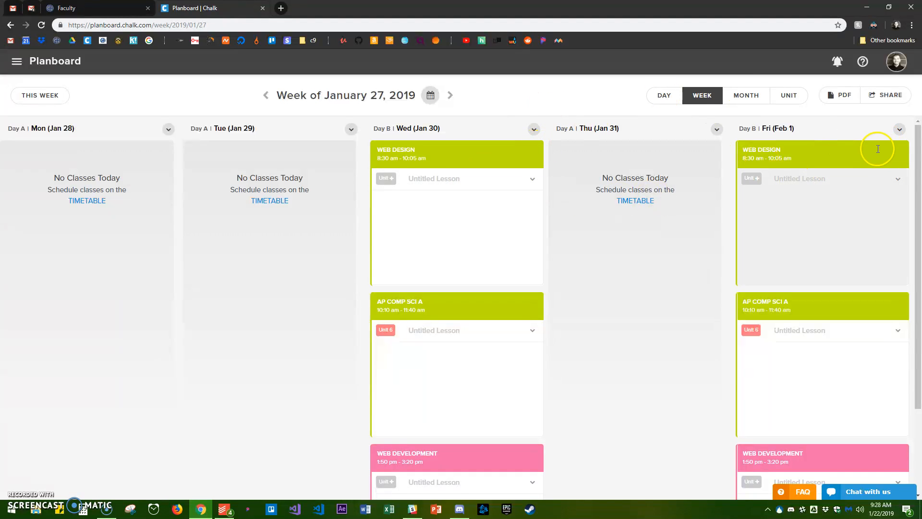
pyautogui.click(450, 96)
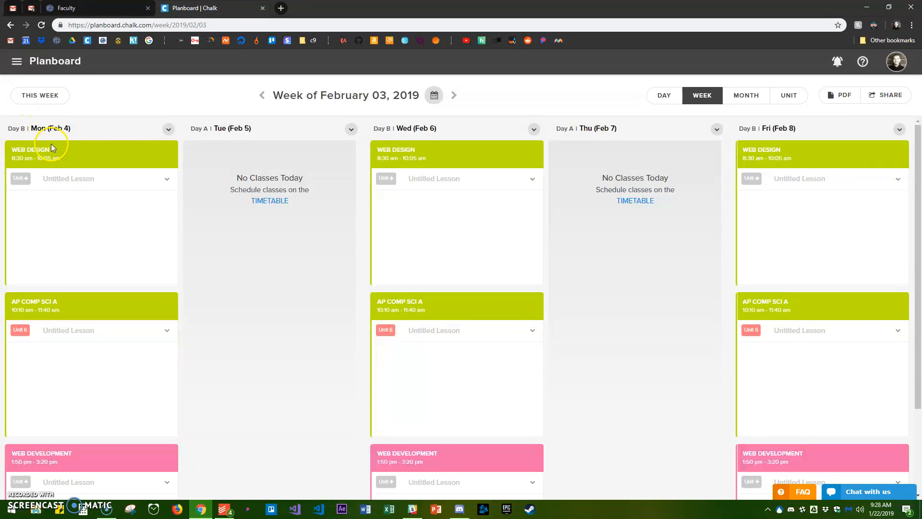
pyautogui.scroll(-2, 277, 294)
pyautogui.scroll(2, 352, 229)
pyautogui.click(400, 221)
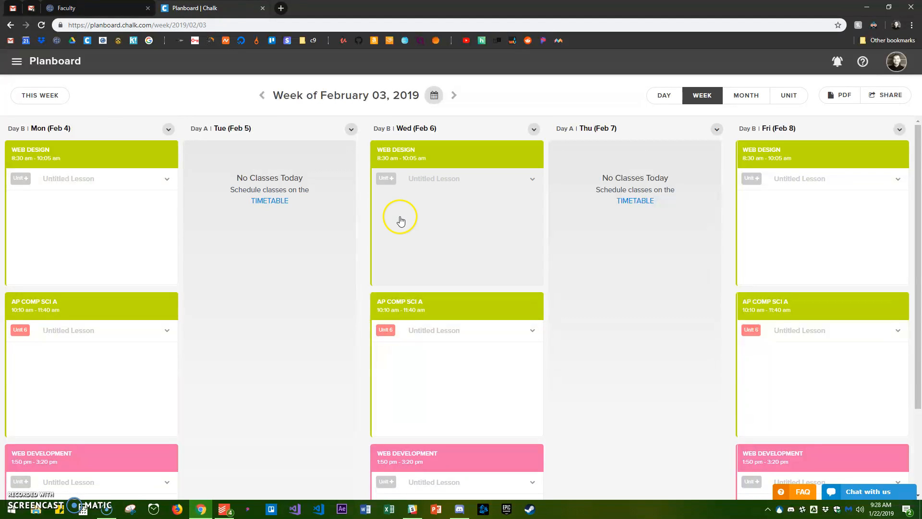